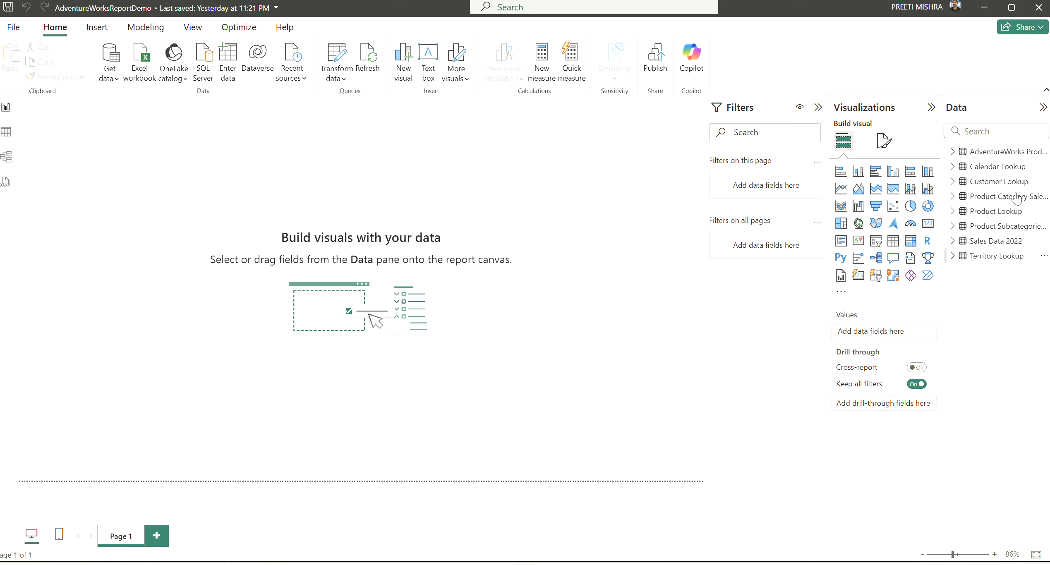
- Open the Power Query Editor and select the Quantity Type column in the Sales Data 2022 query
mouse_move(1009, 174)
left_click(335, 58)
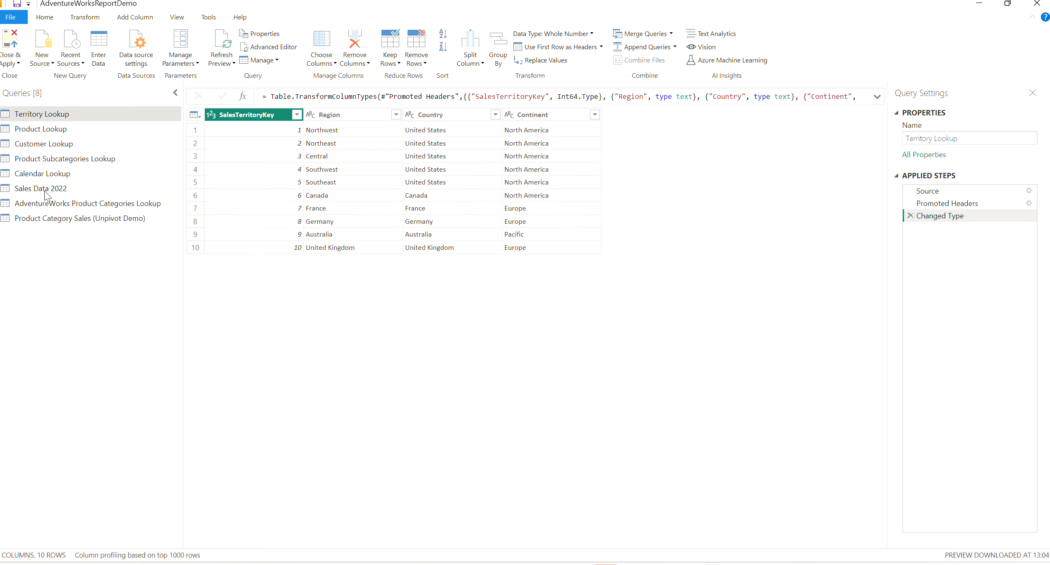
left_click(45, 191)
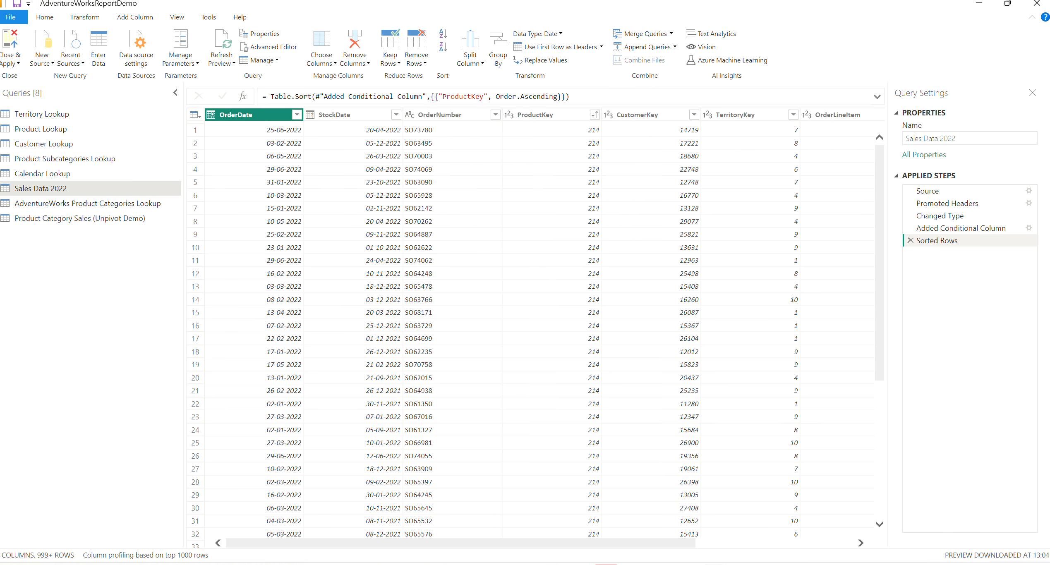
left_click_drag(630, 544, 788, 545)
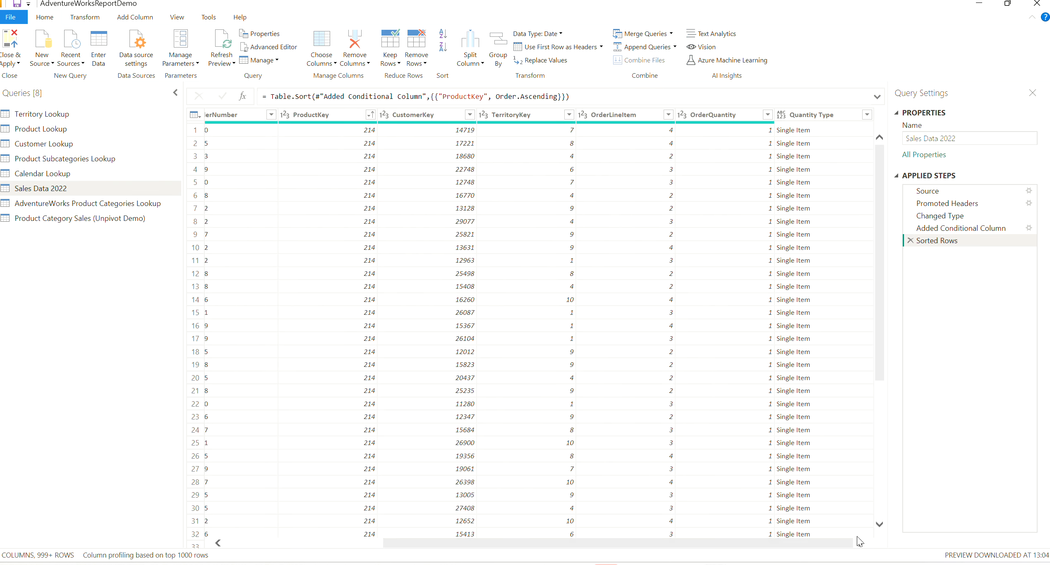
left_click(831, 119)
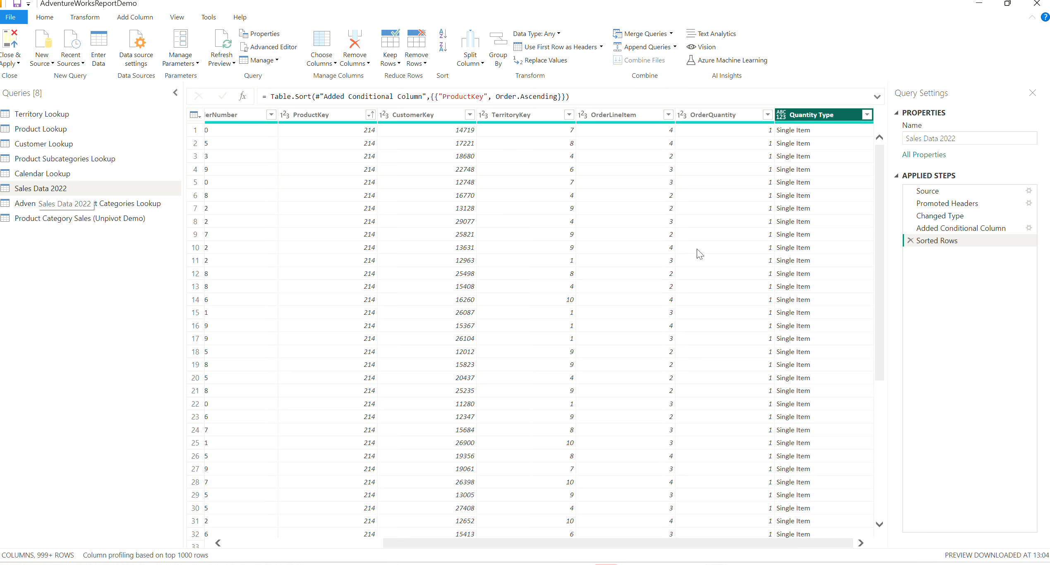
- Delete the Sorted Rows and Added Conditional Column steps from the Sales Data 2022 query
left_click(911, 241)
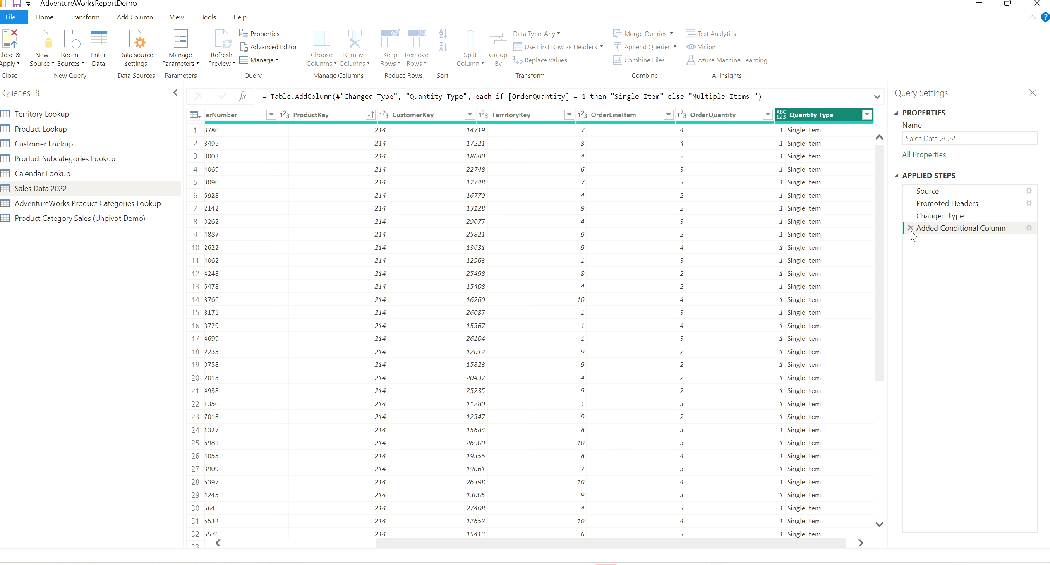
left_click(910, 228)
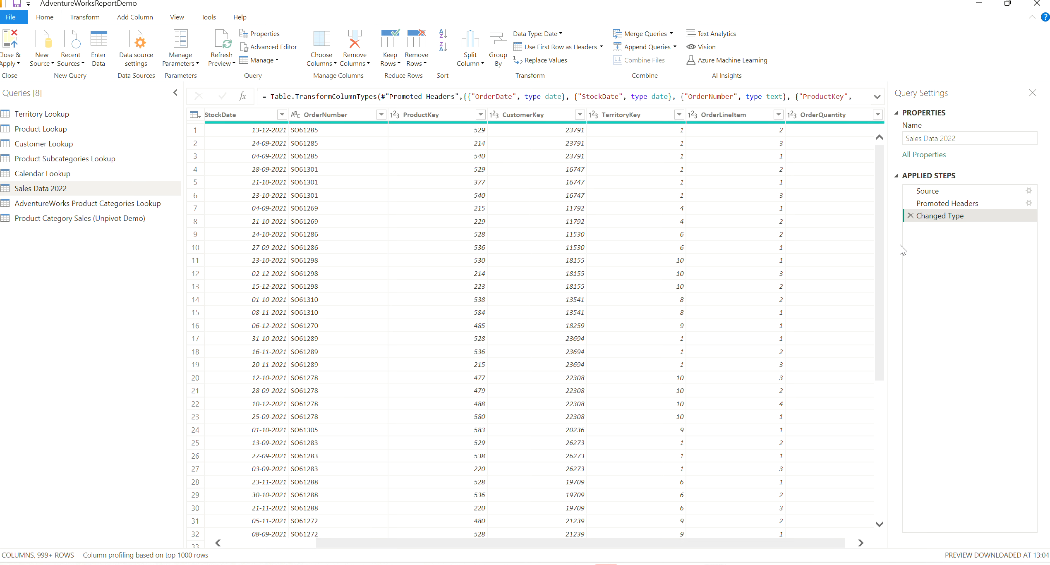
left_click_drag(424, 545, 293, 546)
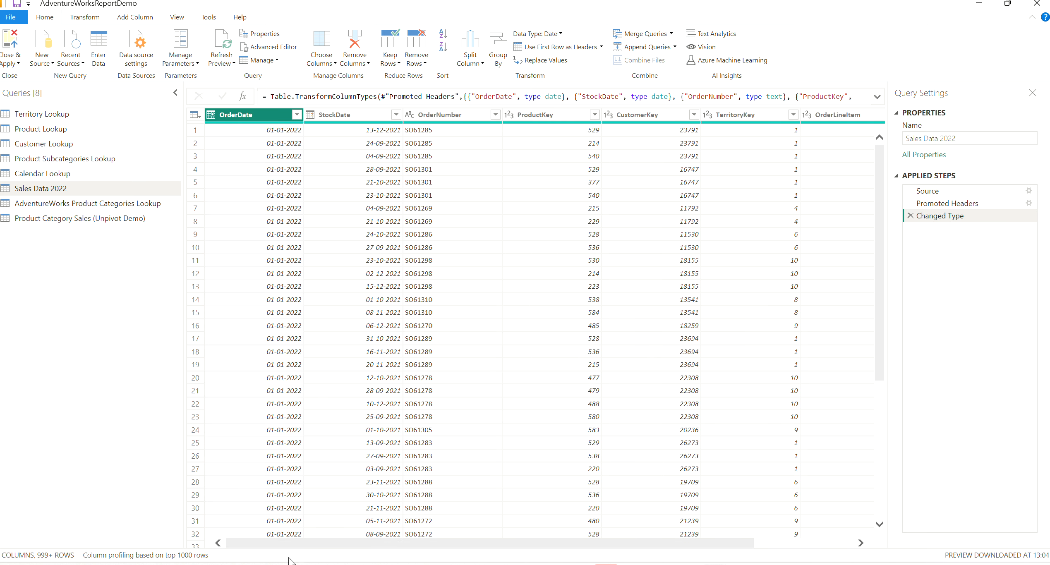
- Import the AdventureWorks Sales Data 2020 CSV file as a new query with the default import settings
left_click(41, 48)
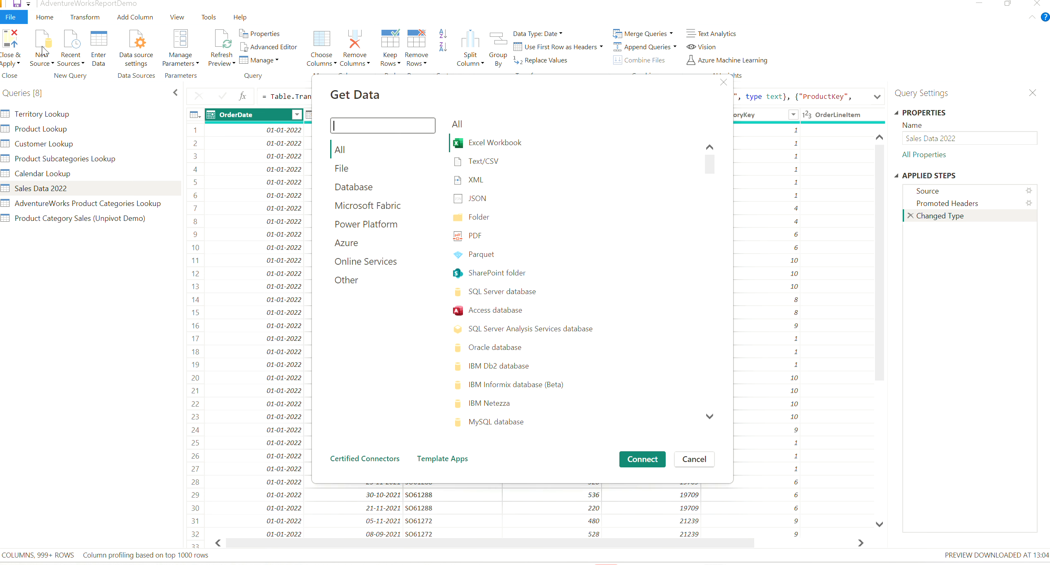
left_click(490, 165)
left_click(642, 459)
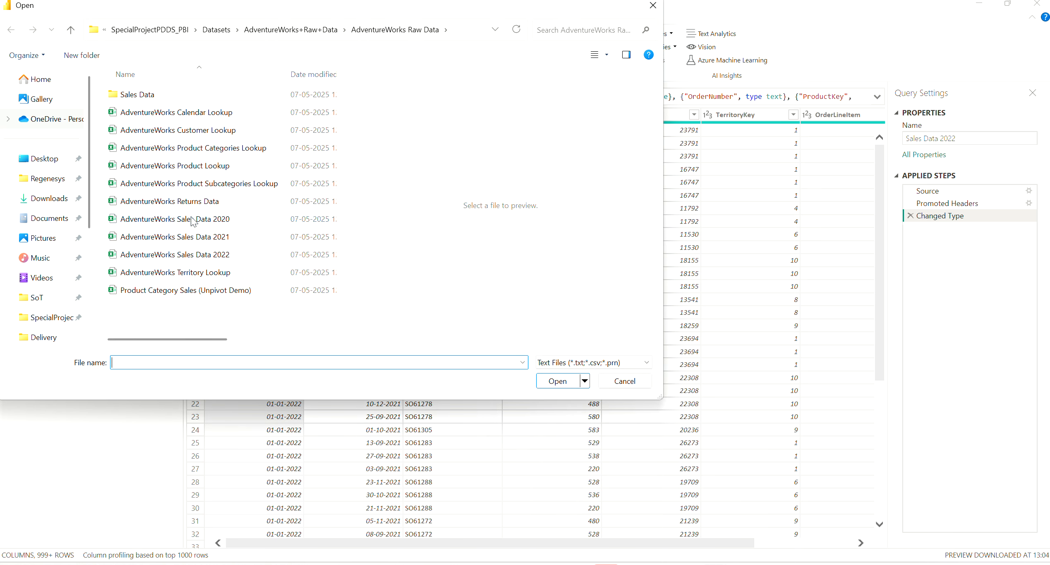
left_click(192, 221)
left_click(562, 382)
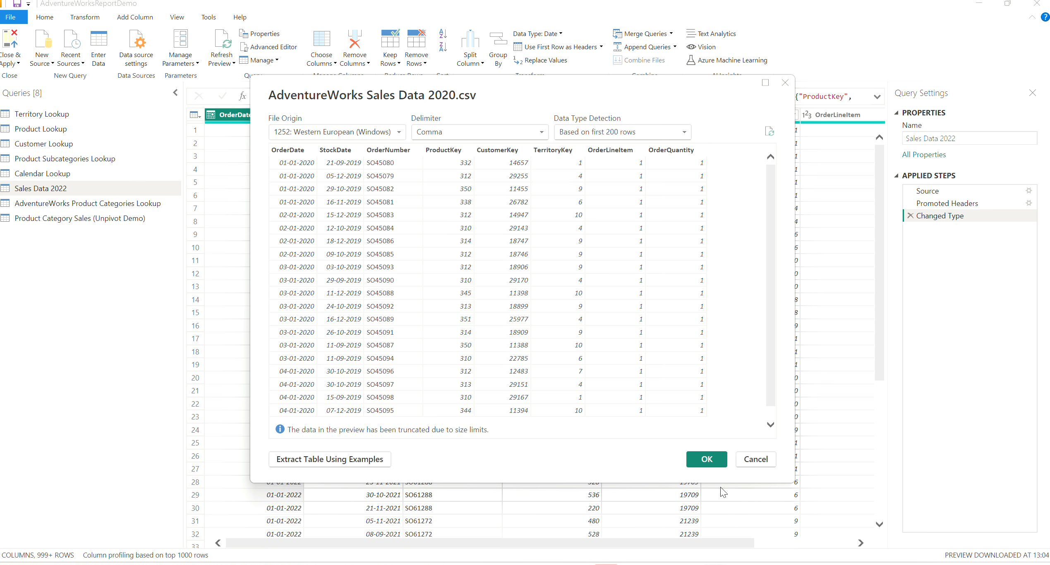
left_click(703, 460)
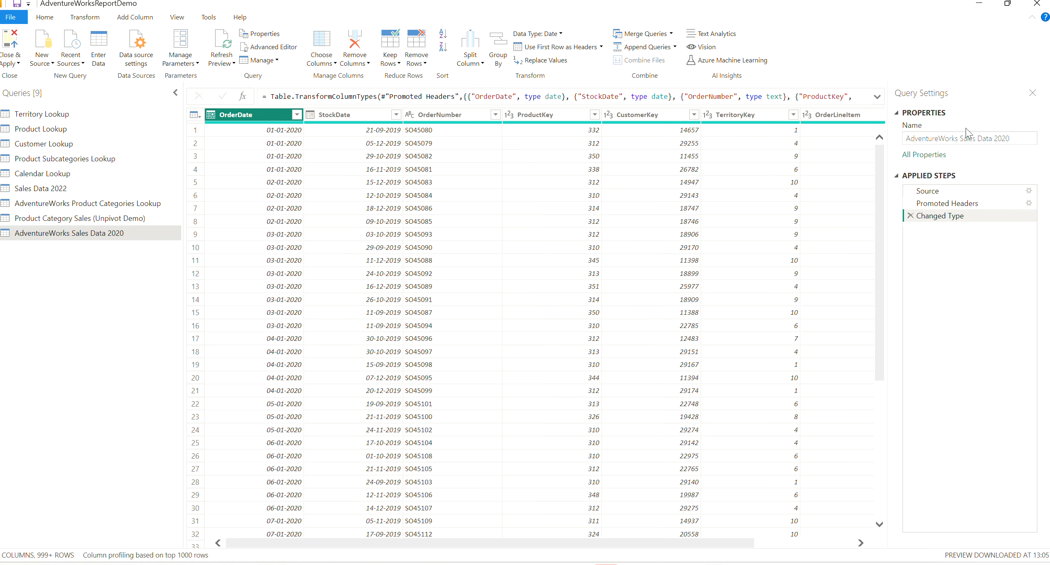
- Rename the AdventureWorks Sales Data 2020 query to Sales Data 2020
left_click(959, 138)
left_click_drag(959, 139, 873, 145)
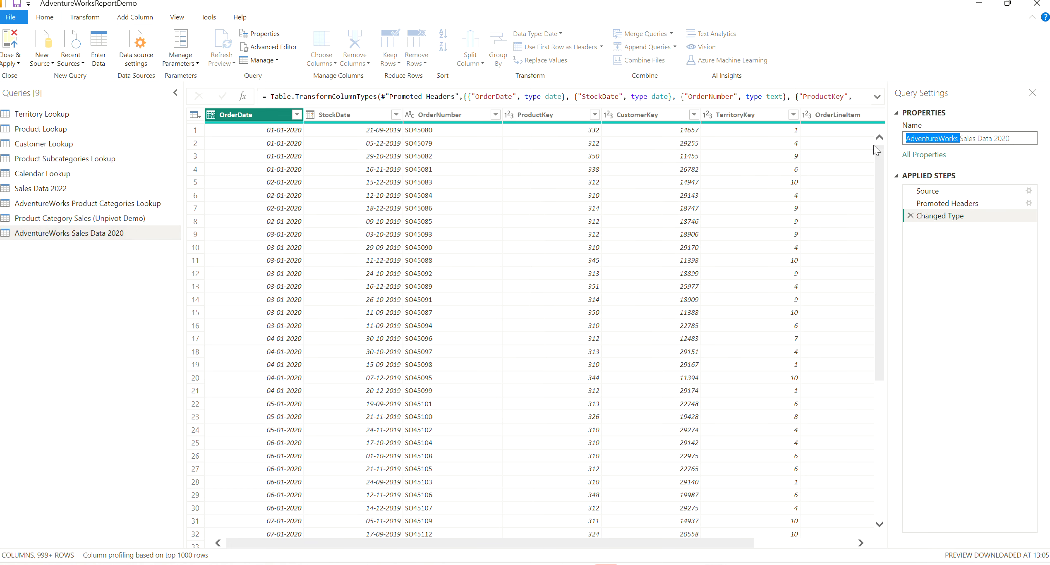
key("BackSpace")
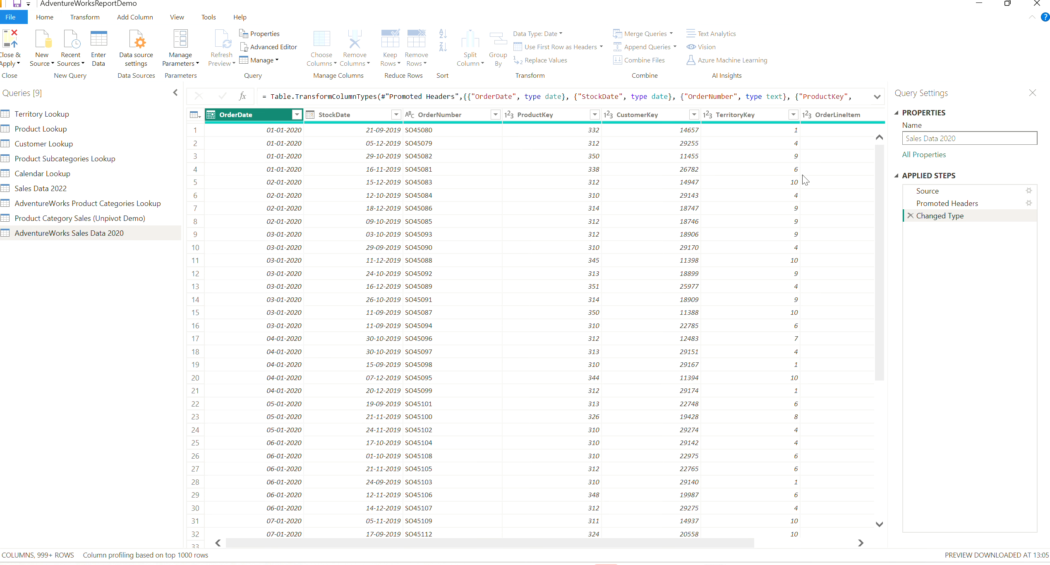
key("Return")
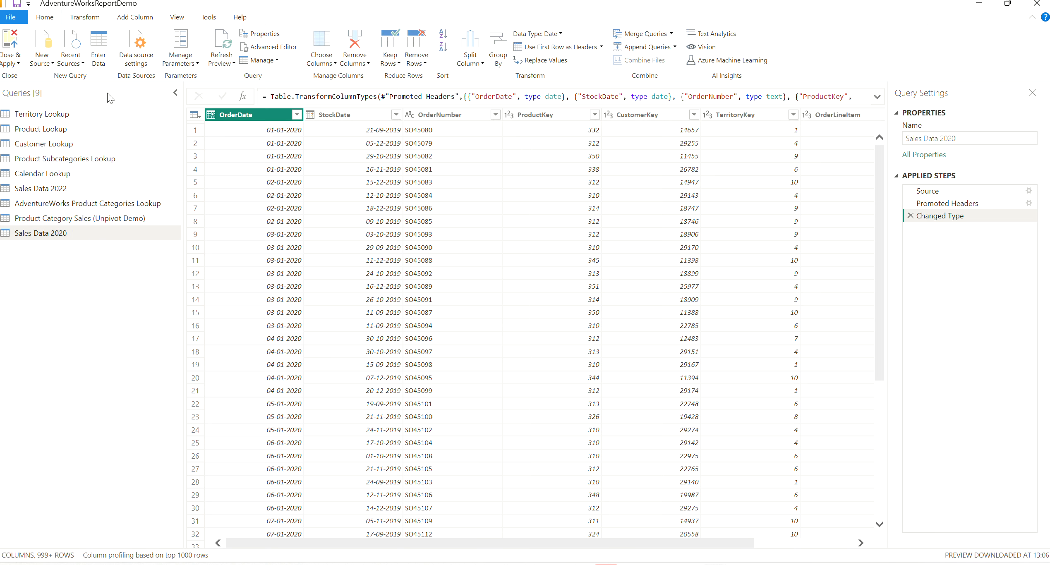
- Import the AdventureWorks Sales Data 2021 CSV file as a new query with the default import settings
left_click(37, 42)
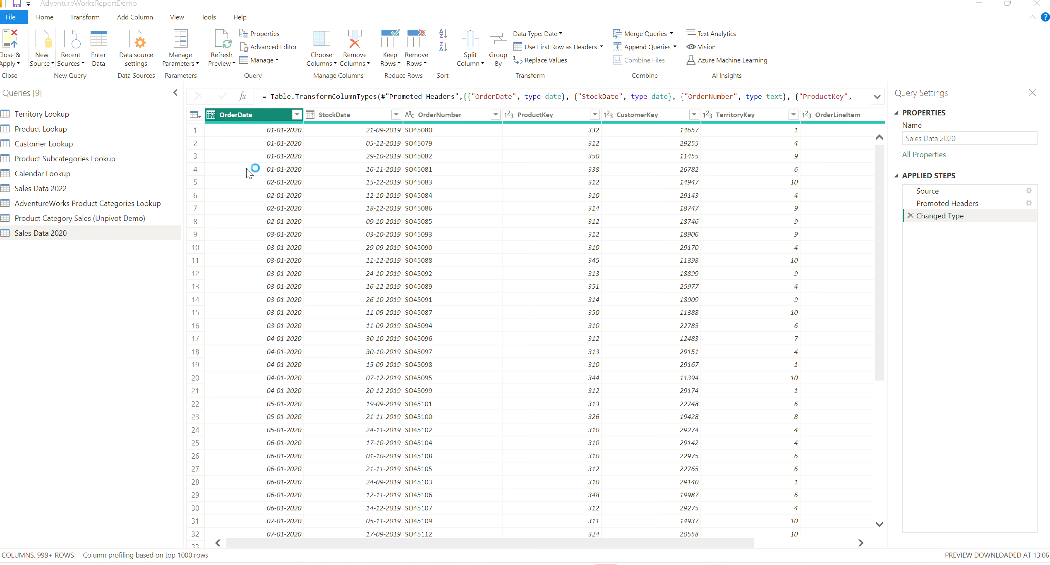
left_click(495, 162)
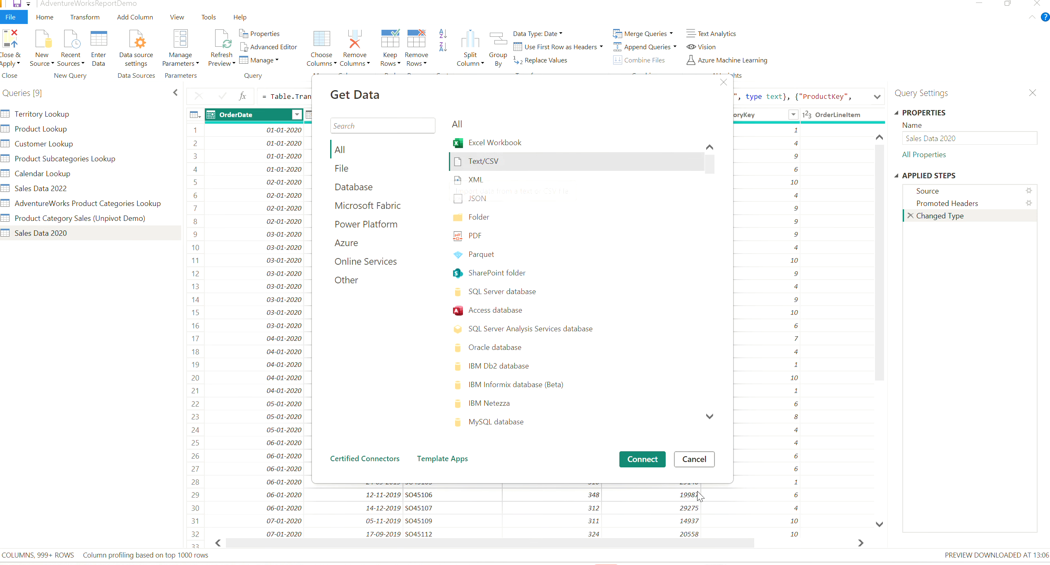
left_click(642, 459)
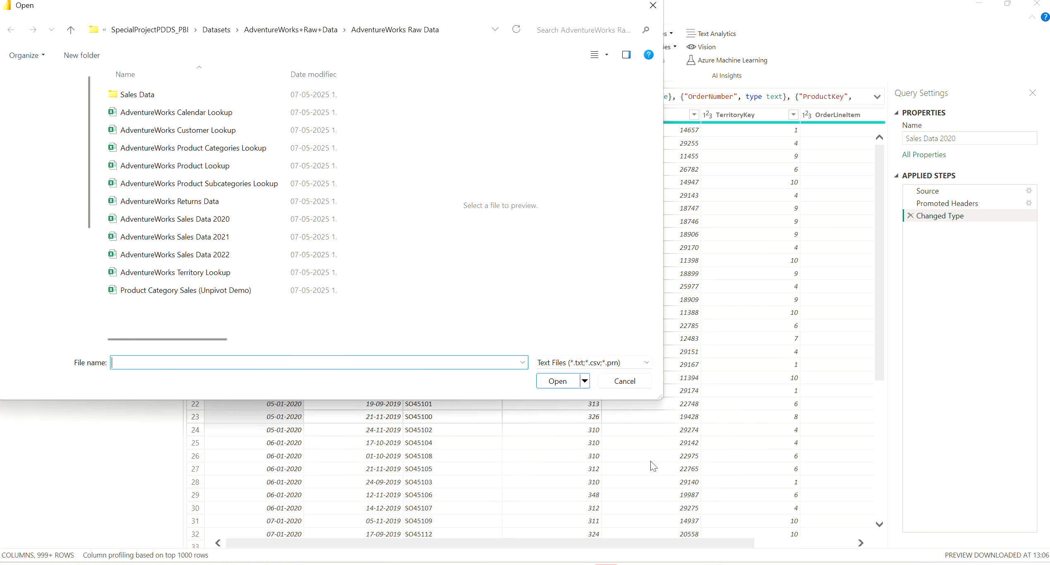
left_click(197, 237)
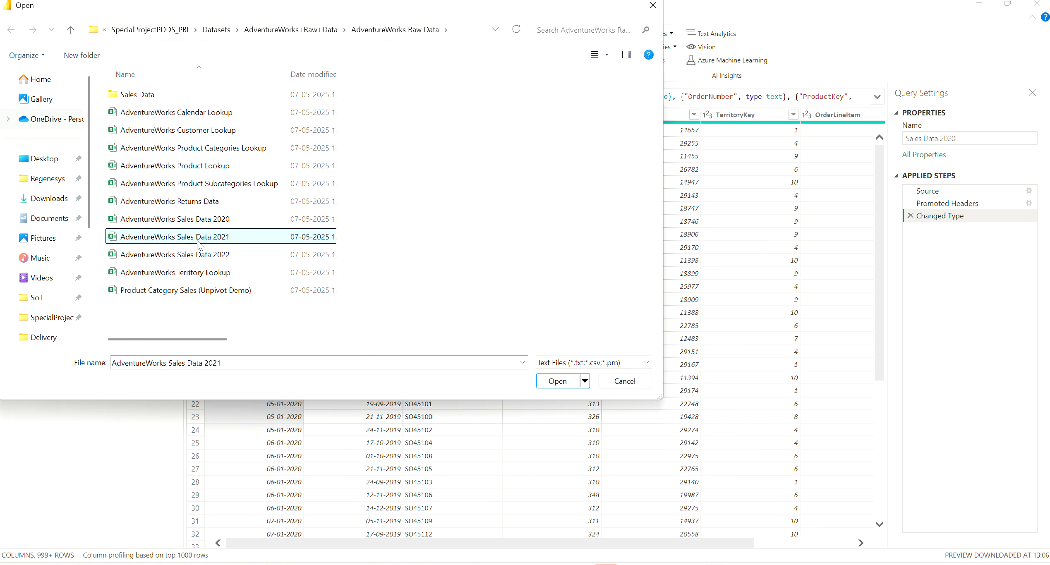
left_click(568, 384)
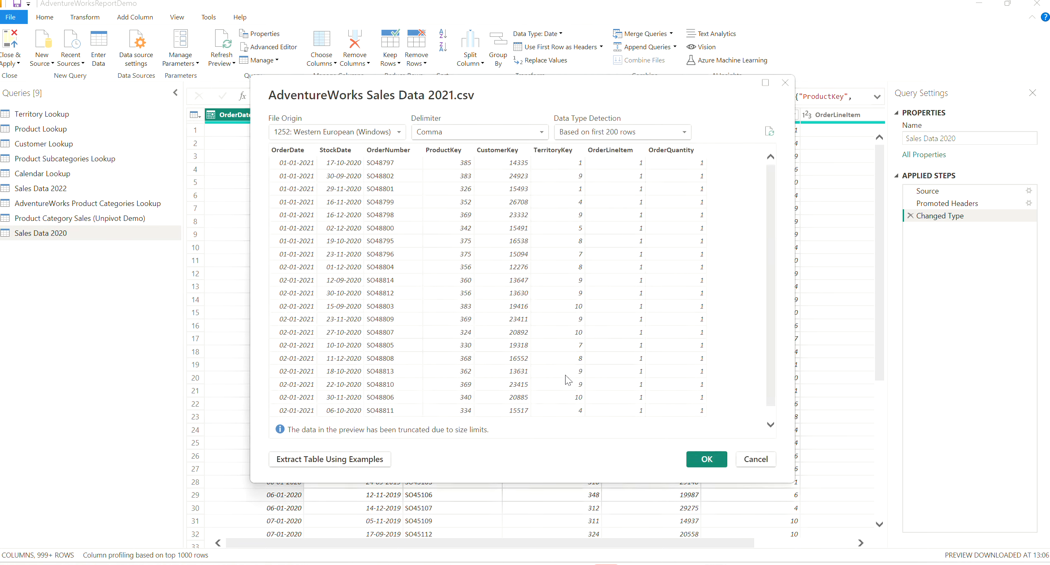
left_click(701, 458)
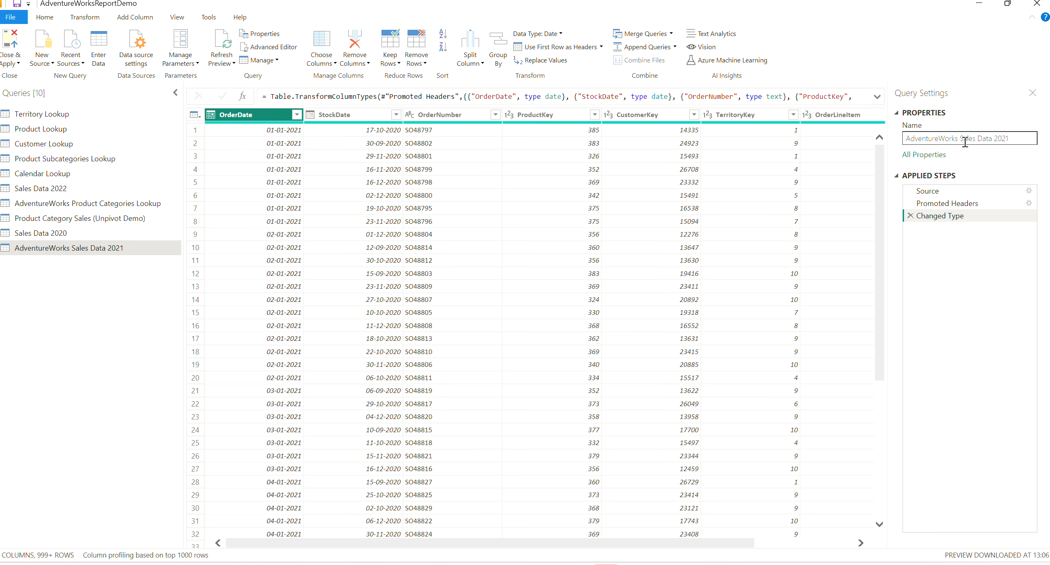
- Rename the AdventureWorks Sales Data 2021 query to Sales Data 2021
left_click_drag(959, 139, 893, 140)
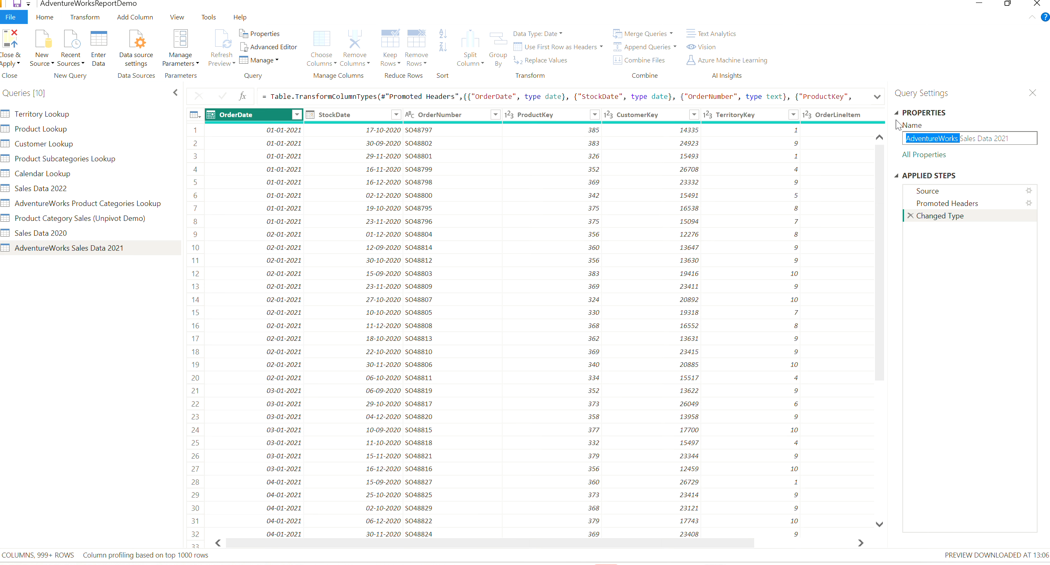
key("BackSpace")
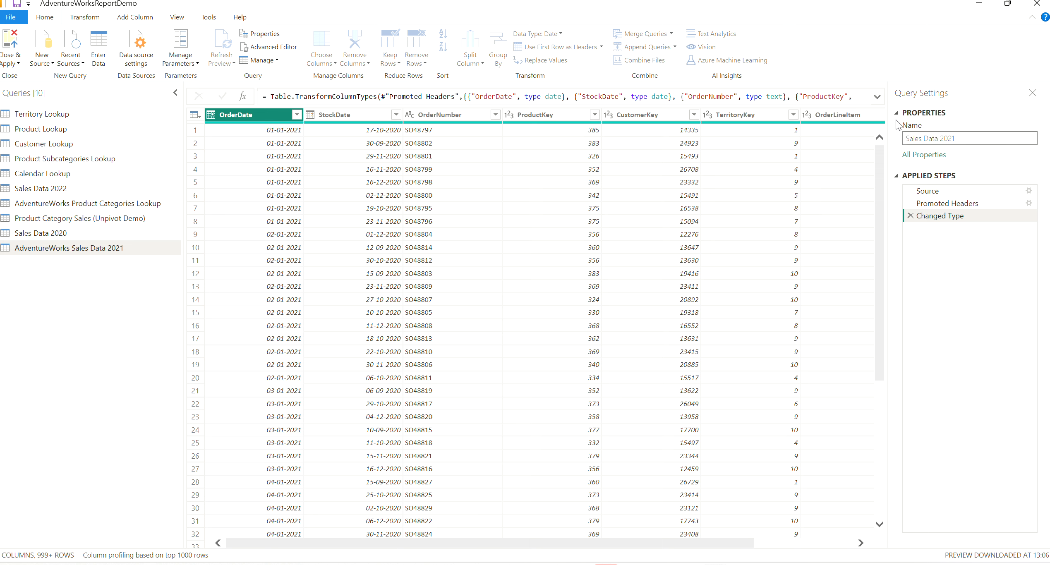
left_click(84, 363)
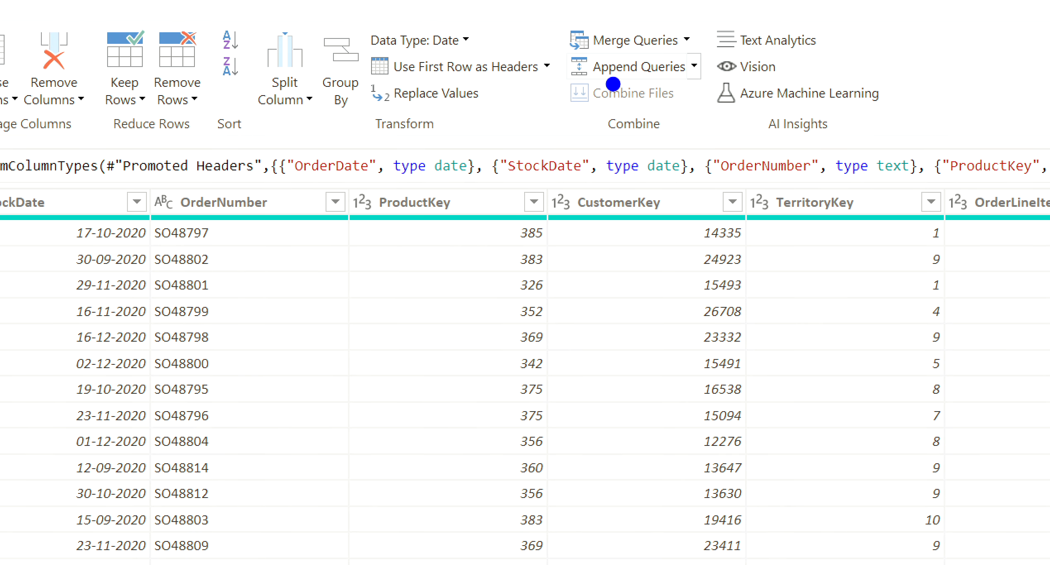
left_click_drag(587, 82, 658, 81)
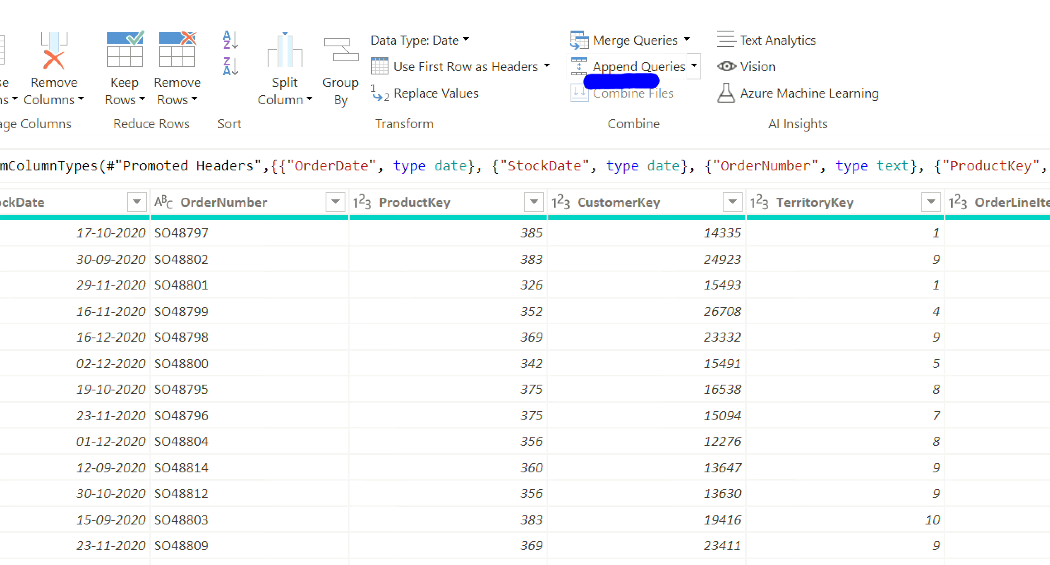
left_click(694, 65)
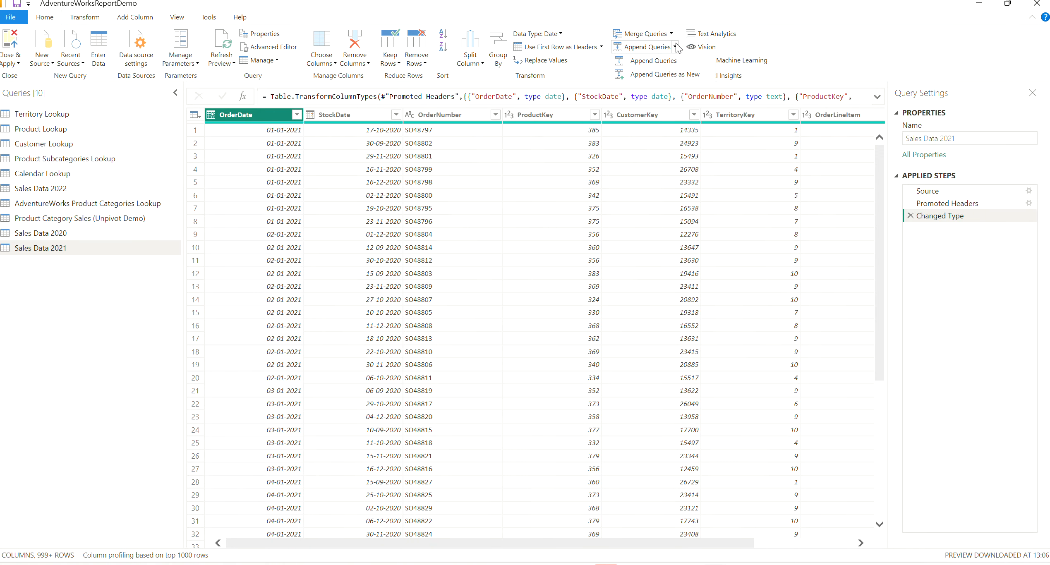
key("ctrl+1")
left_click(675, 43)
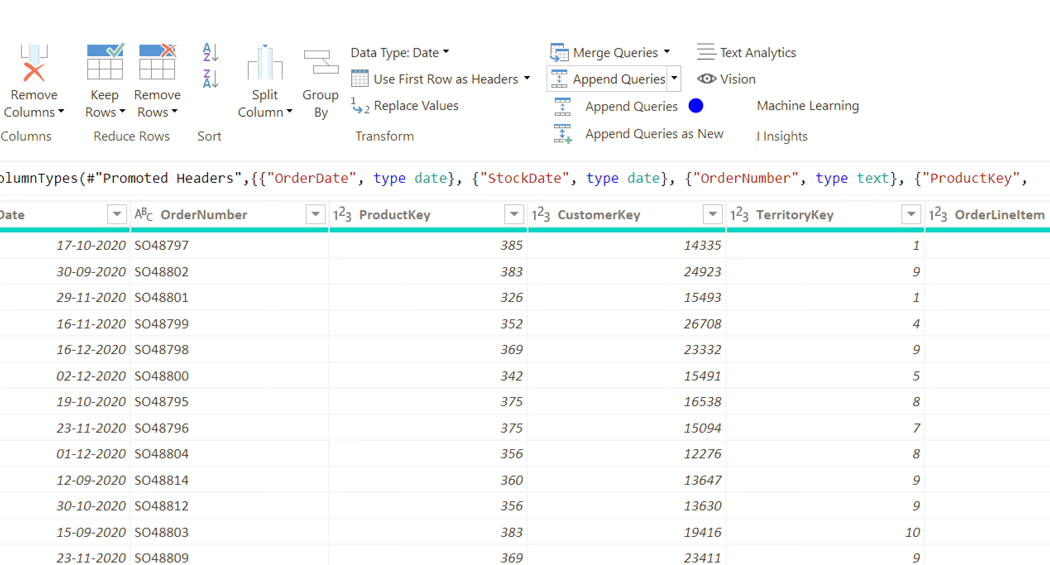
left_click_drag(695, 107, 739, 76)
left_click_drag(735, 134, 760, 125)
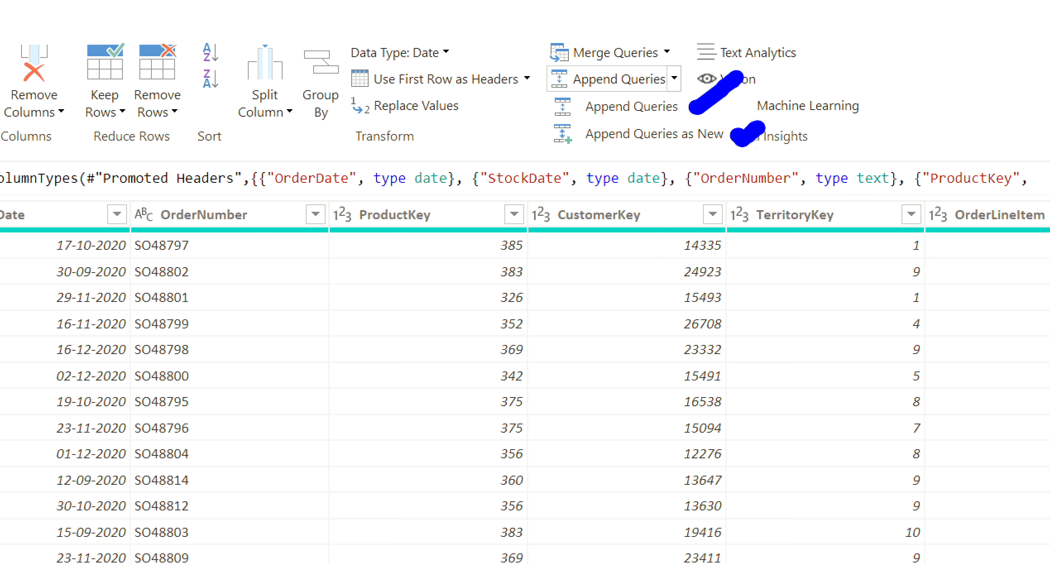
key("Escape")
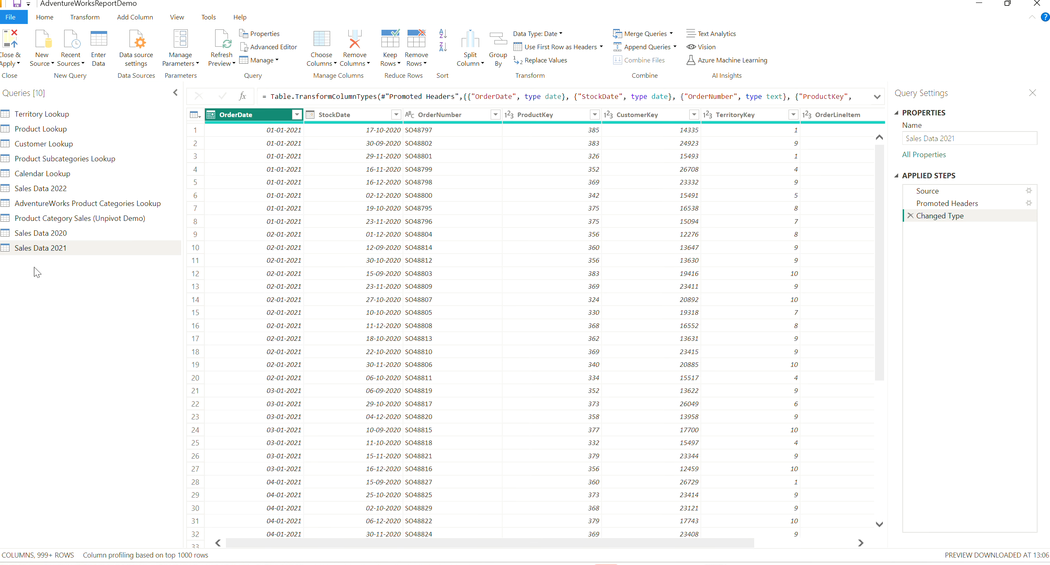
- Append the Sales Data 2021, Sales Data 2022 and Sales Data 2020 queries as a new query using the three or more tables option
left_click(675, 48)
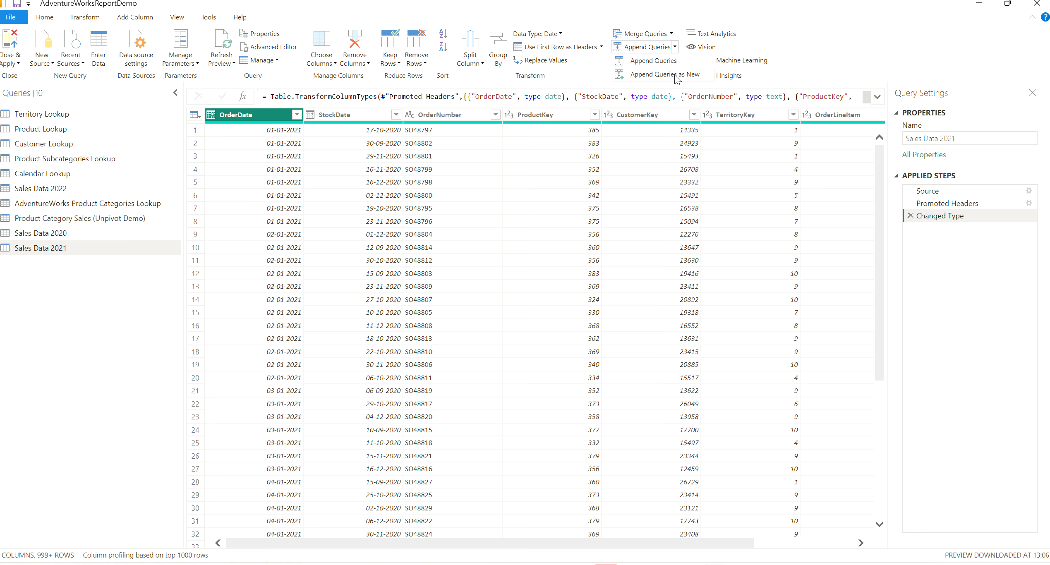
left_click(675, 76)
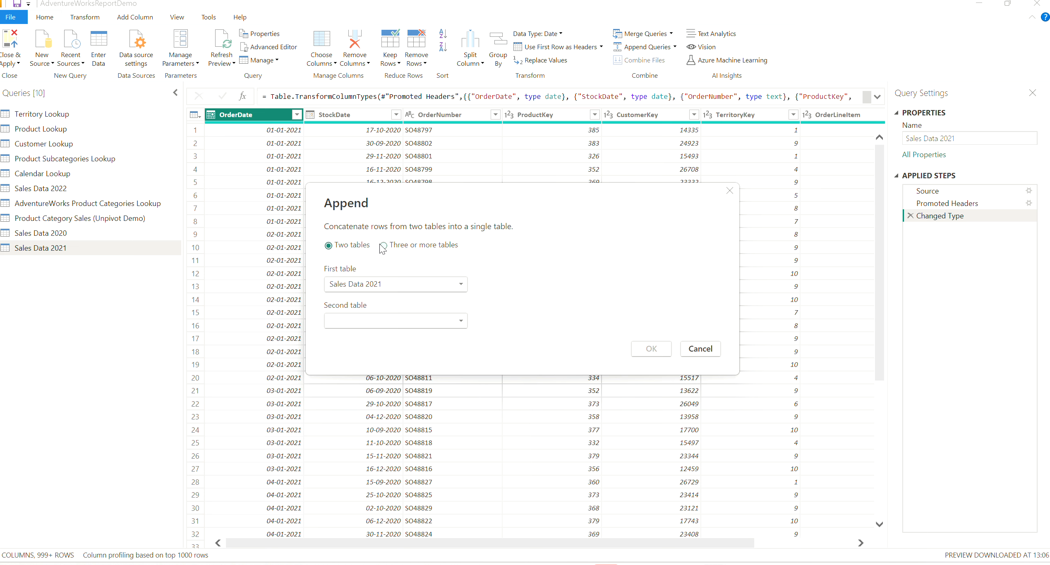
left_click(382, 246)
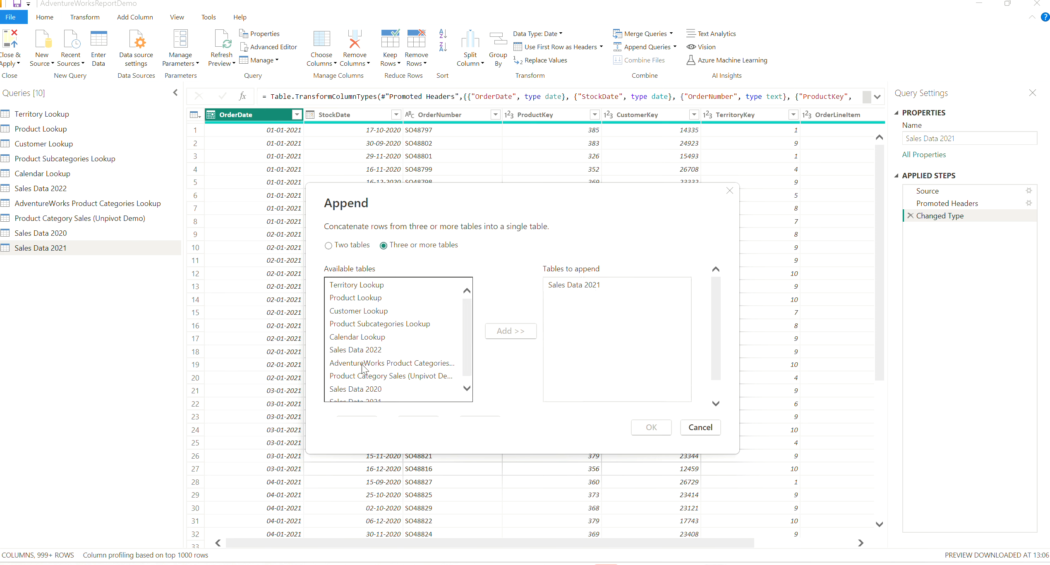
left_click(366, 351)
left_click(521, 333)
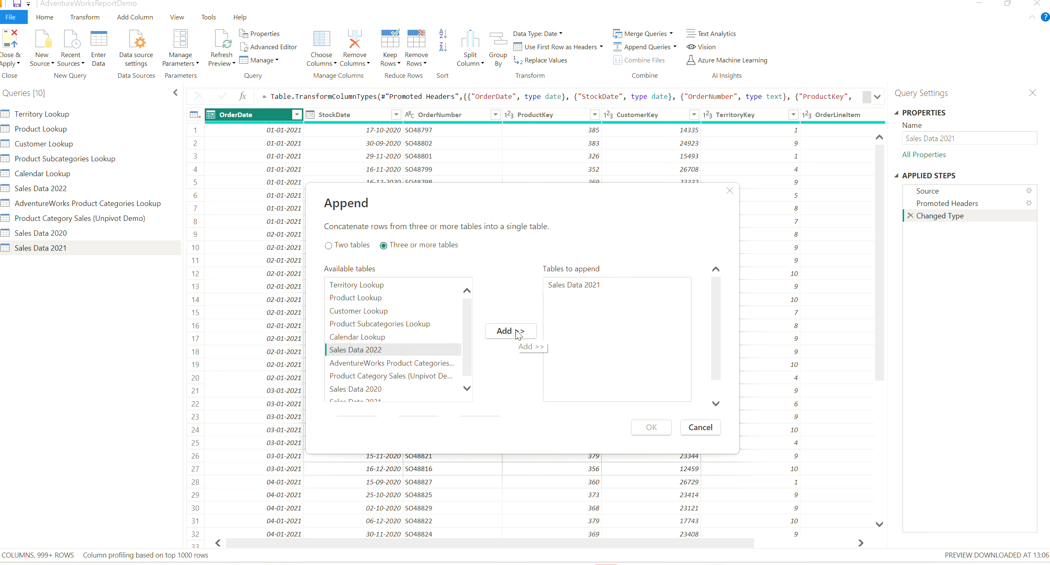
scroll(367, 359, "down", 1)
left_click(368, 358)
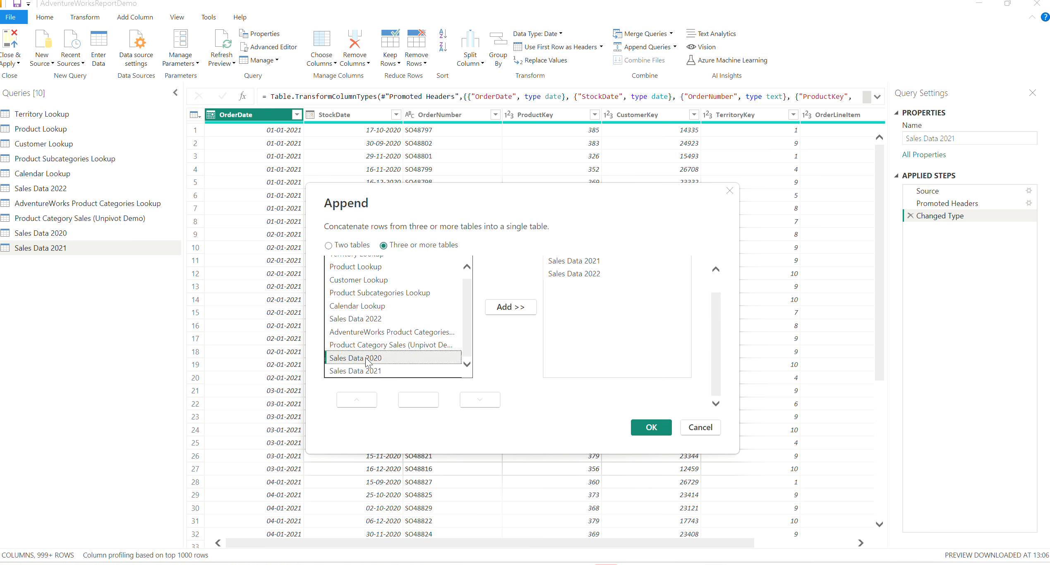
left_click(504, 311)
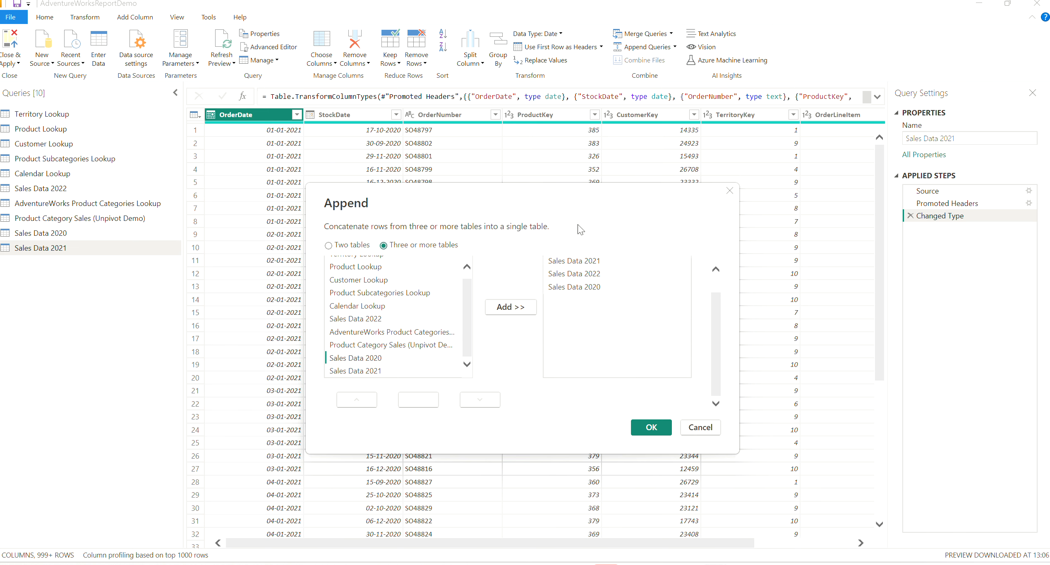
left_click_drag(432, 332, 465, 290)
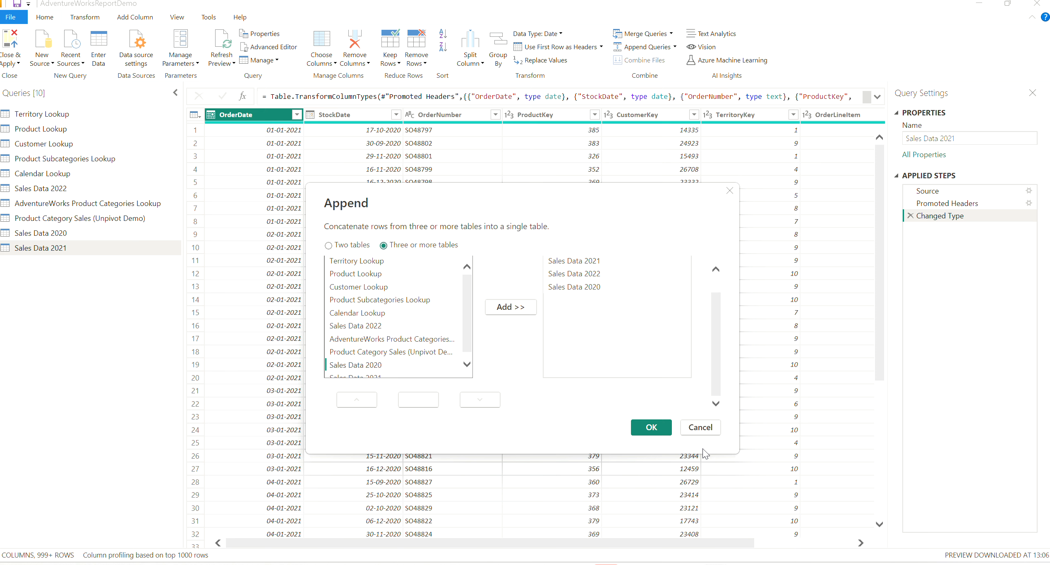
left_click(651, 428)
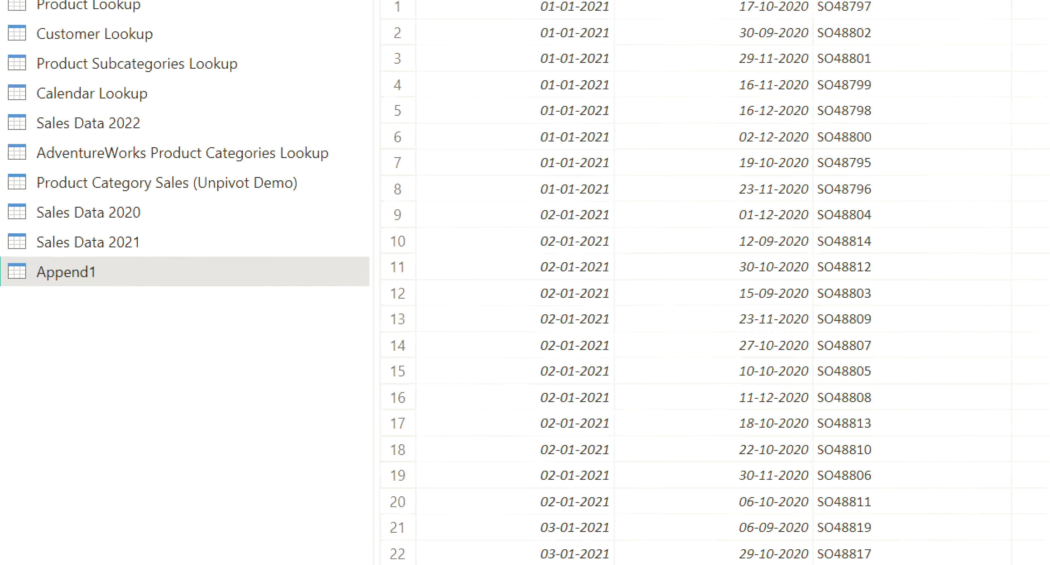
- Rename the new appended query to Sales Data
left_click_drag(11, 295, 101, 296)
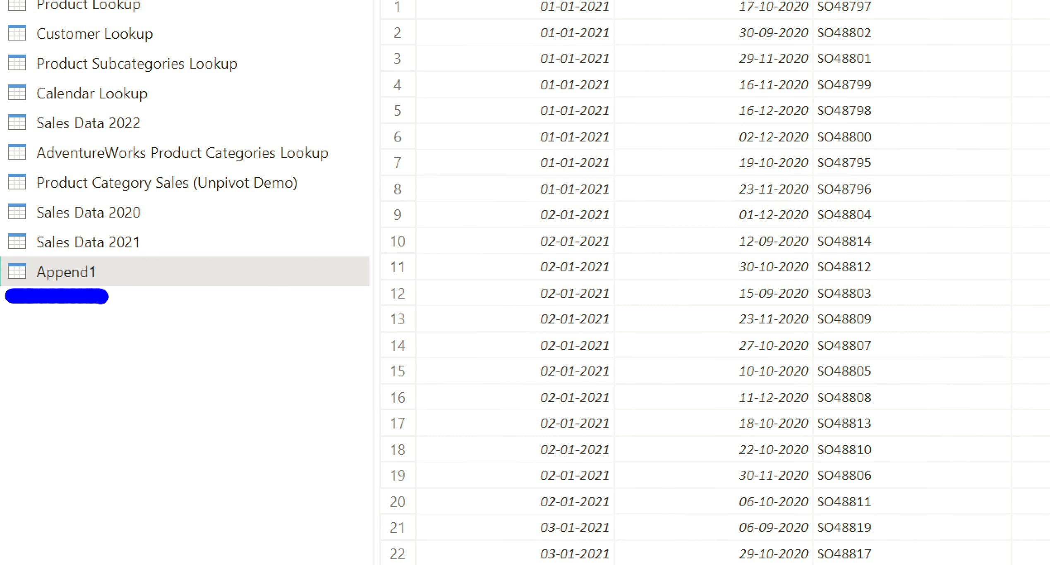
double_click(949, 138)
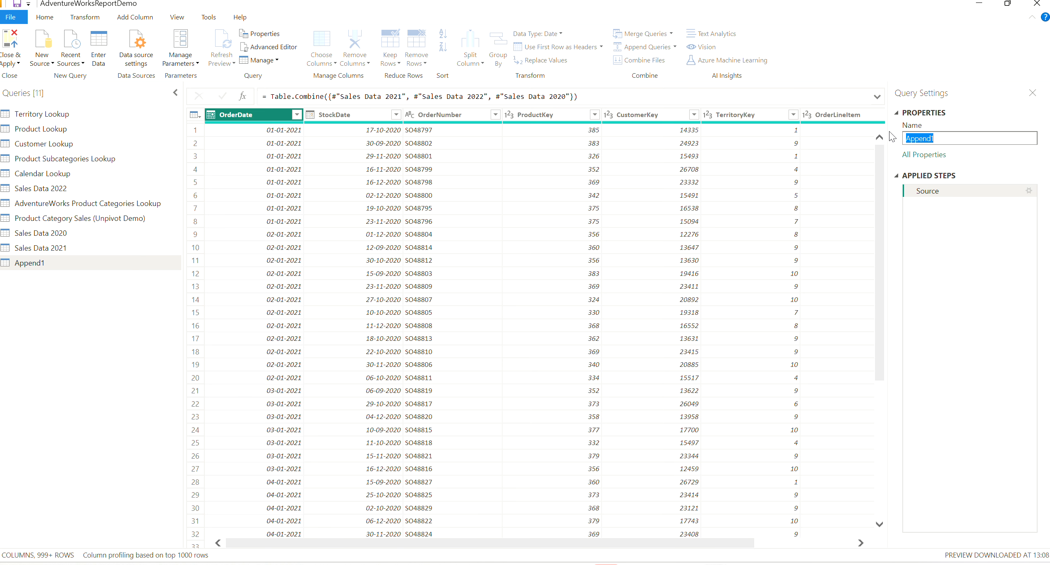
type("Sales Data")
key("Return")
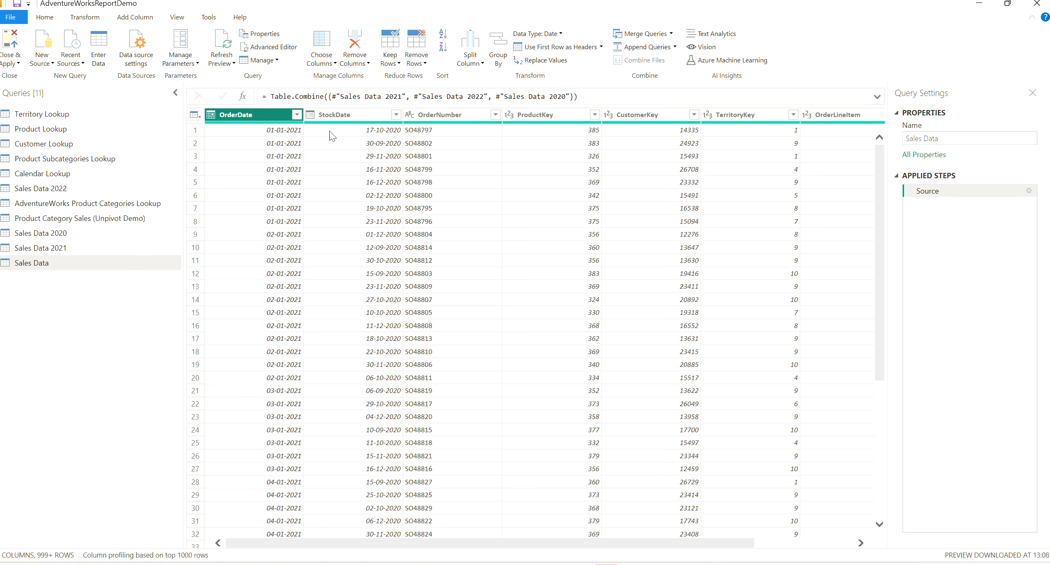
- Load the complete list of OrderDate filter values, check its date range, and apply the filter with all dates selected
left_click(296, 115)
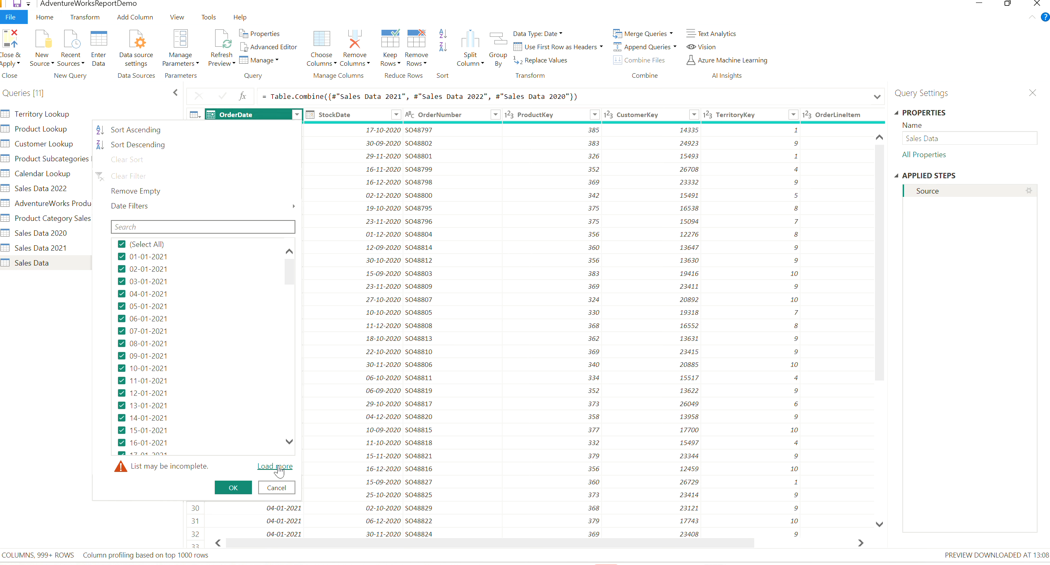
left_click(279, 467)
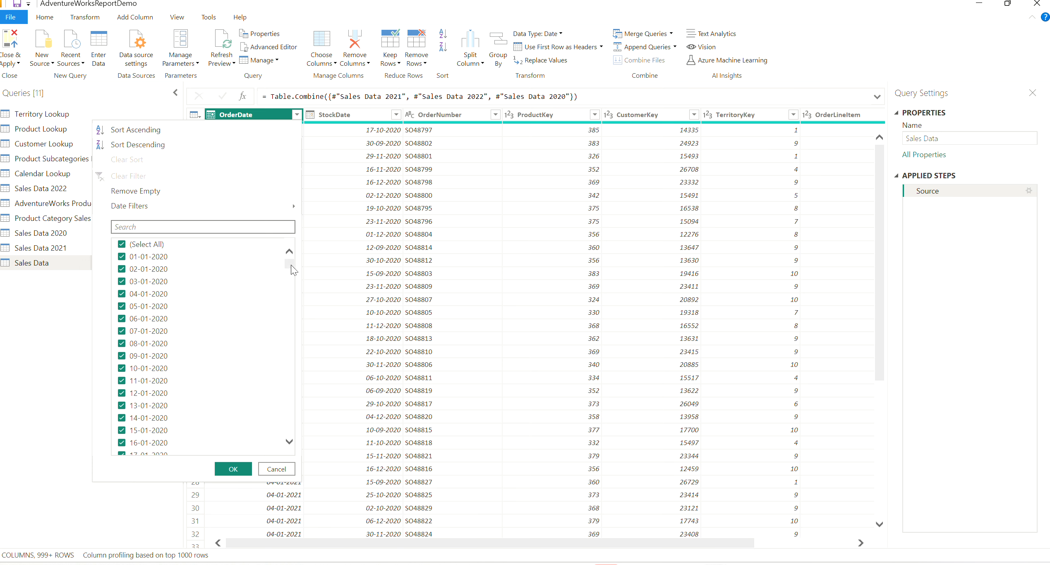
left_click_drag(290, 289, 290, 440)
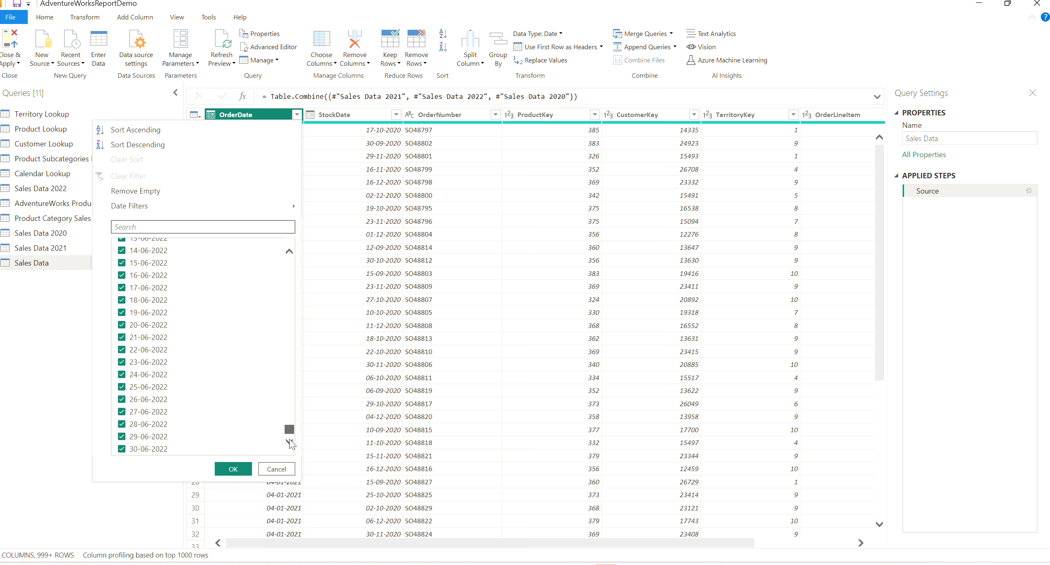
left_click(233, 469)
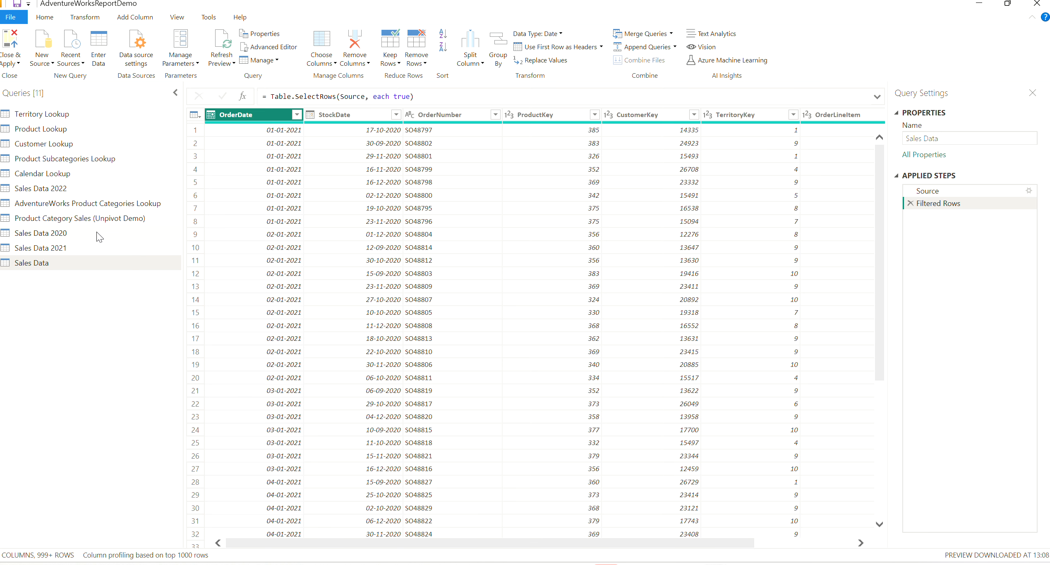
- Try to delete the Sales Data 2020 query
left_click(54, 234)
right_click(55, 235)
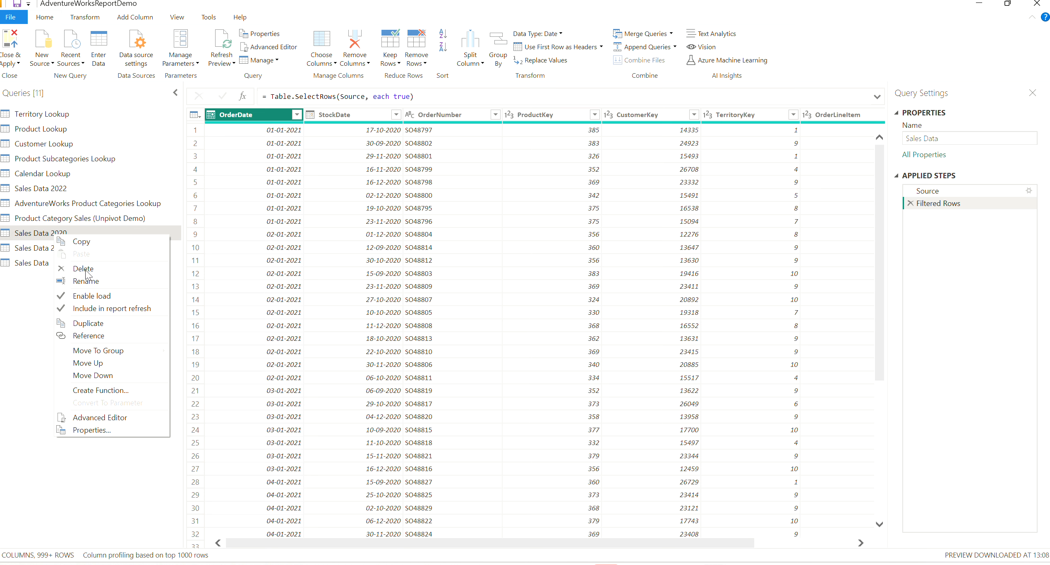
left_click(85, 269)
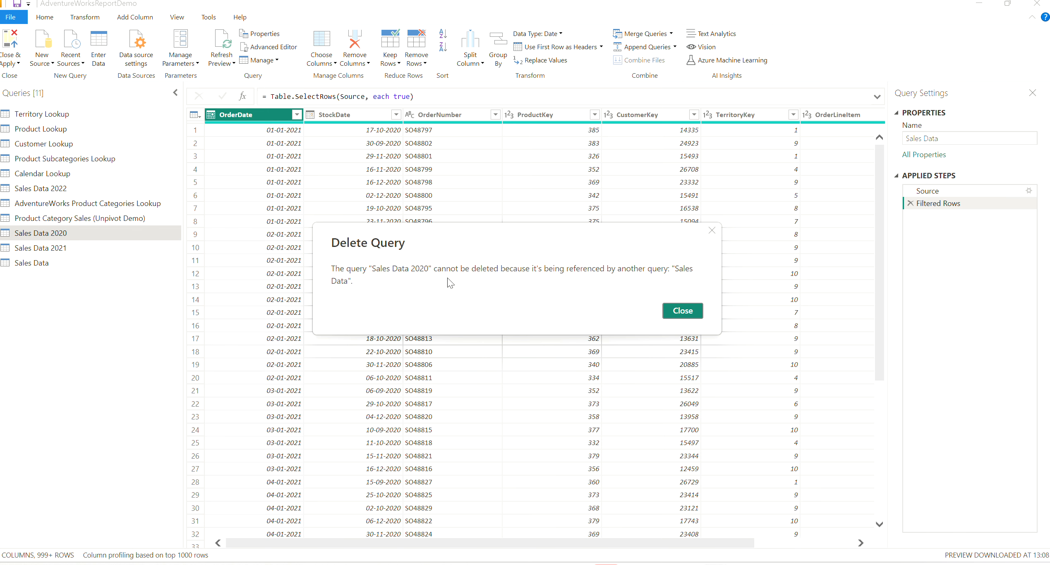
left_click(683, 312)
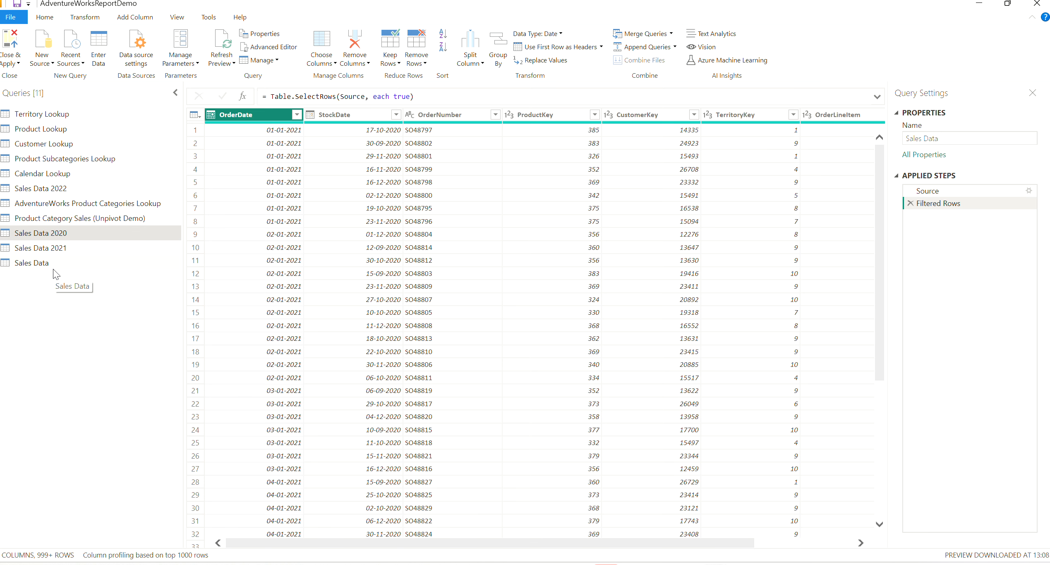
mouse_move(606, 564)
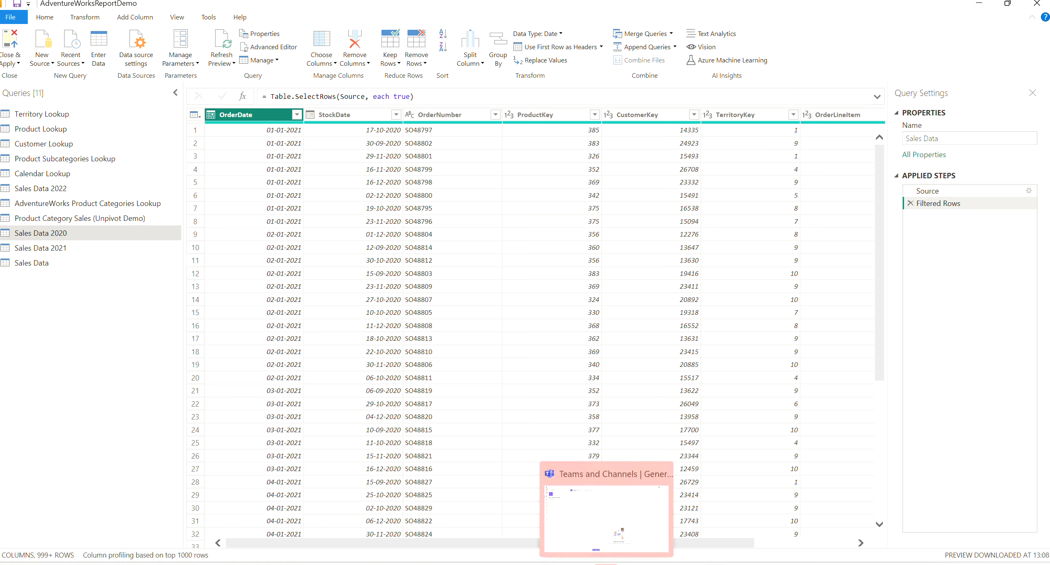